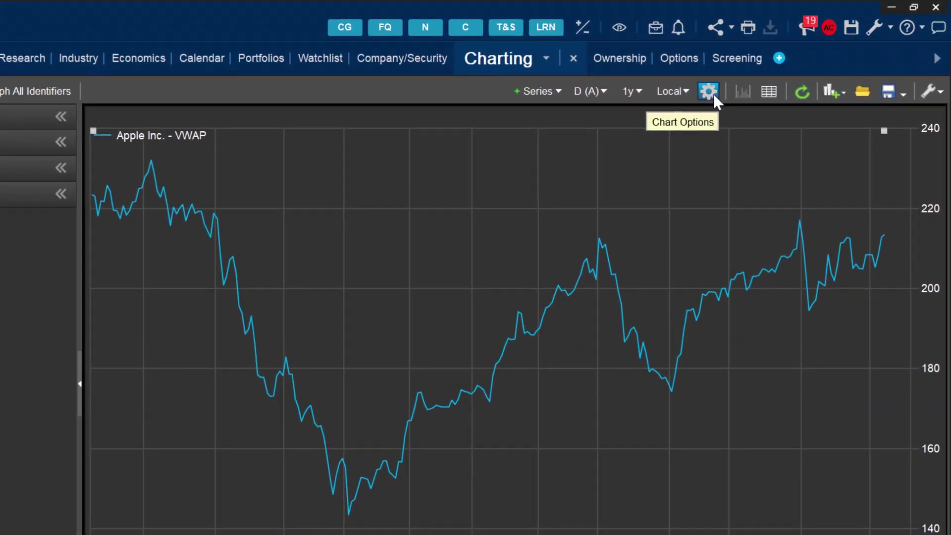
# Select the Apple (AAPL-USA) VWAP line series on the one-year chart.
pyautogui.click(686, 234)
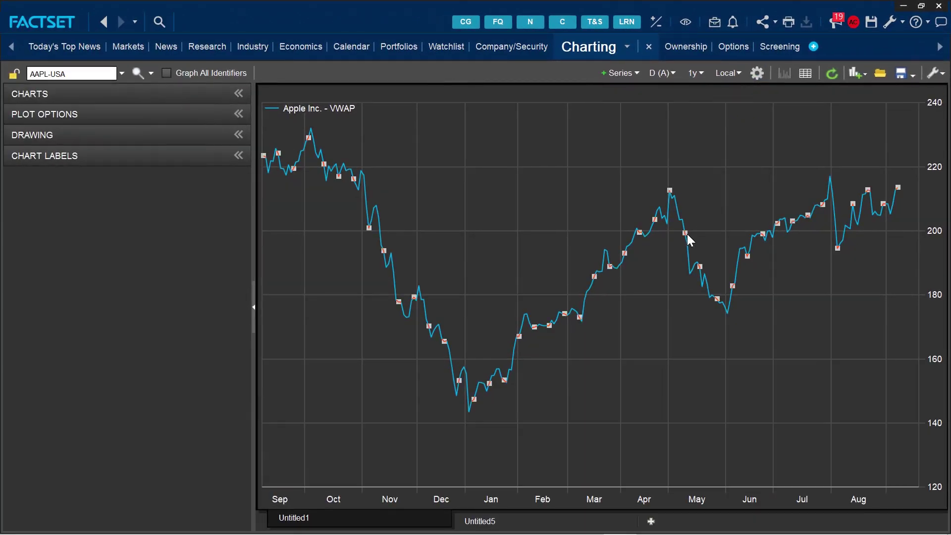
pyautogui.rightClick(689, 252)
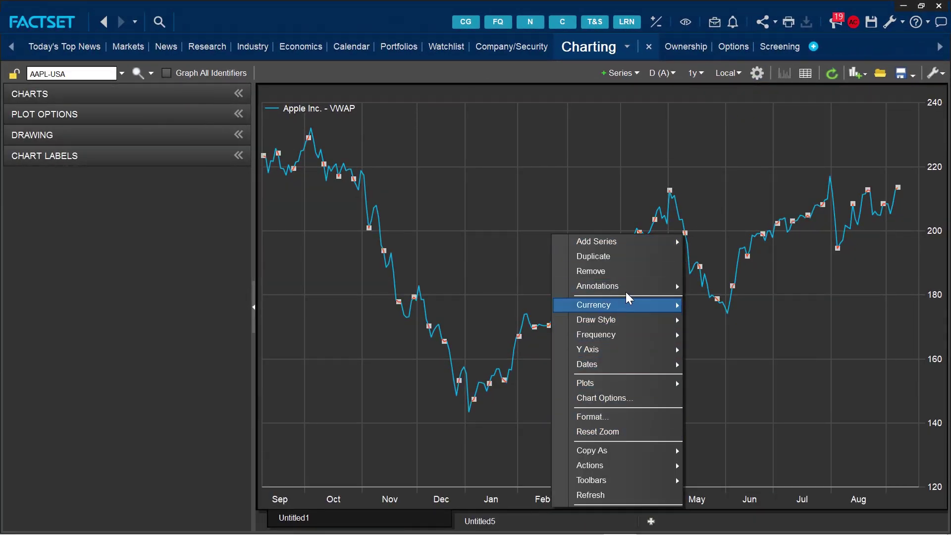
pyautogui.click(774, 366)
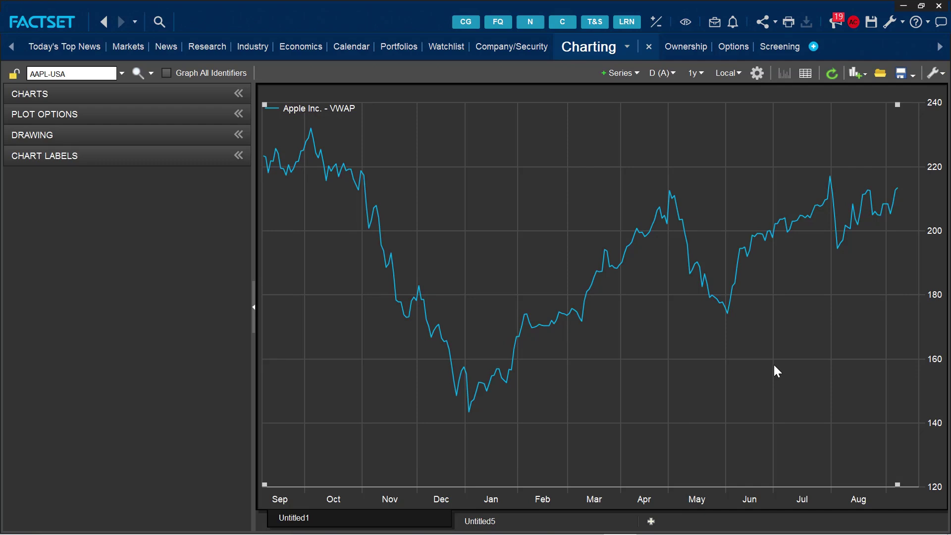
# In Chart Options Dates, set From to Two Years Ago, Calendar to Five Day, Frequency to Daily.
pyautogui.click(759, 74)
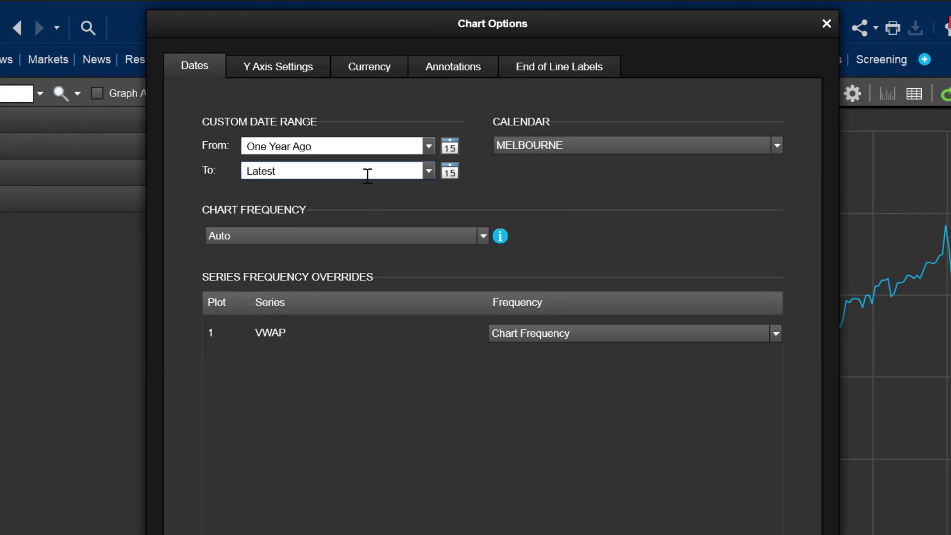
pyautogui.click(428, 145)
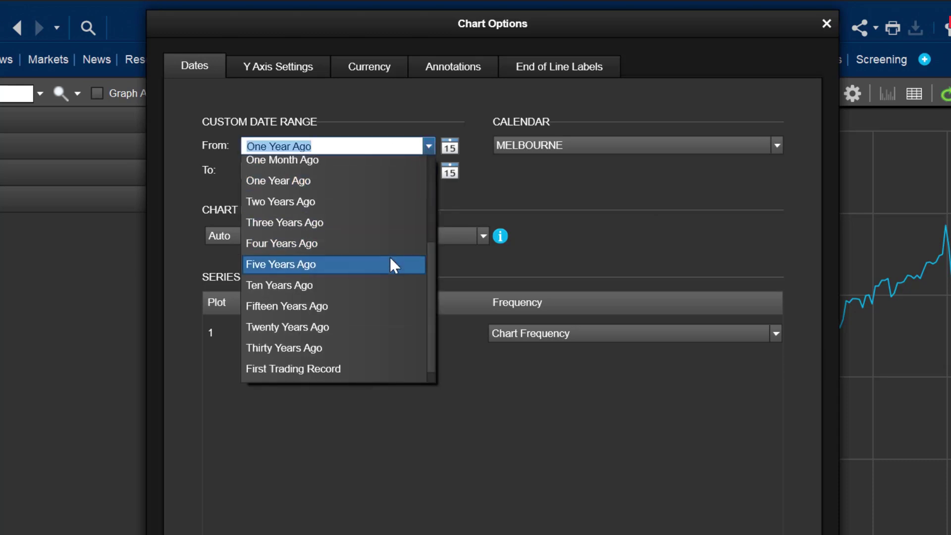
pyautogui.scroll(4, 388, 247)
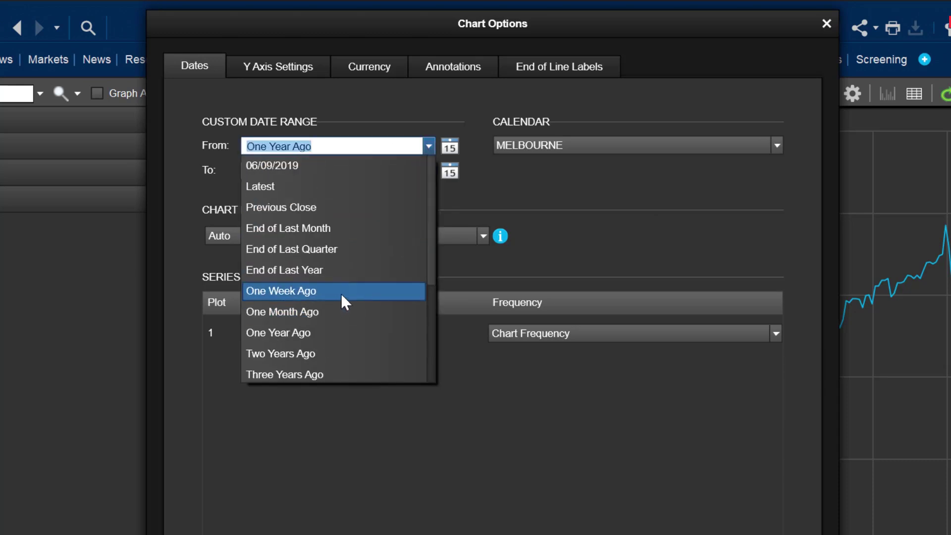
pyautogui.click(327, 350)
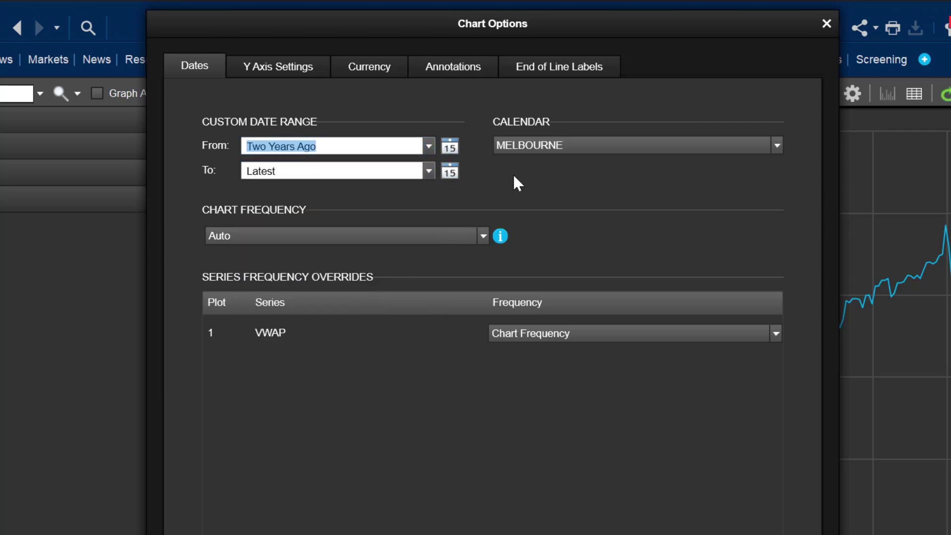
pyautogui.click(573, 144)
pyautogui.scroll(20, 617, 174)
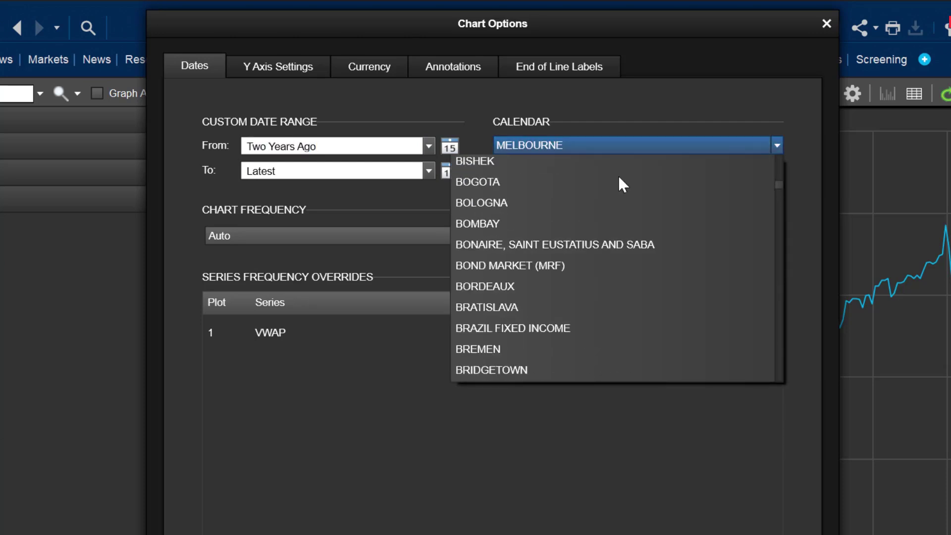
pyautogui.scroll(5, 617, 174)
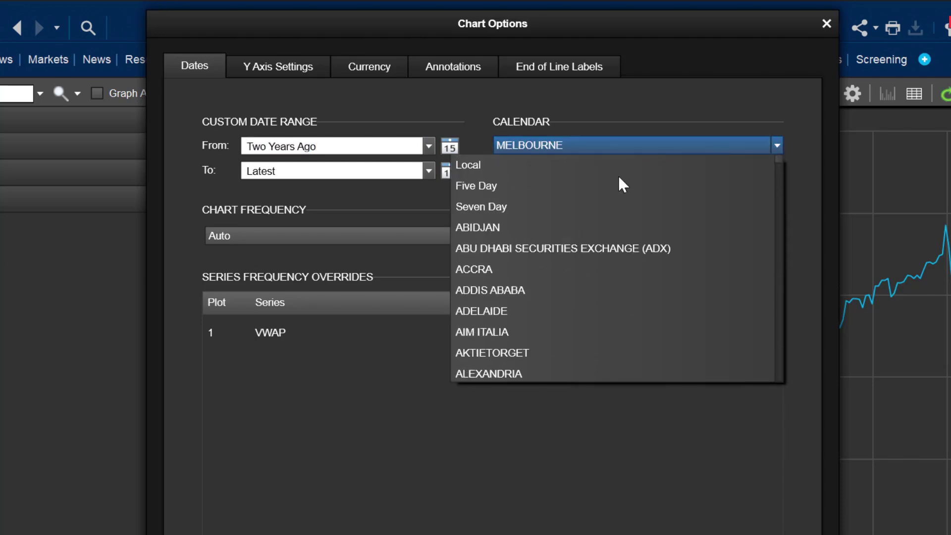
pyautogui.click(493, 186)
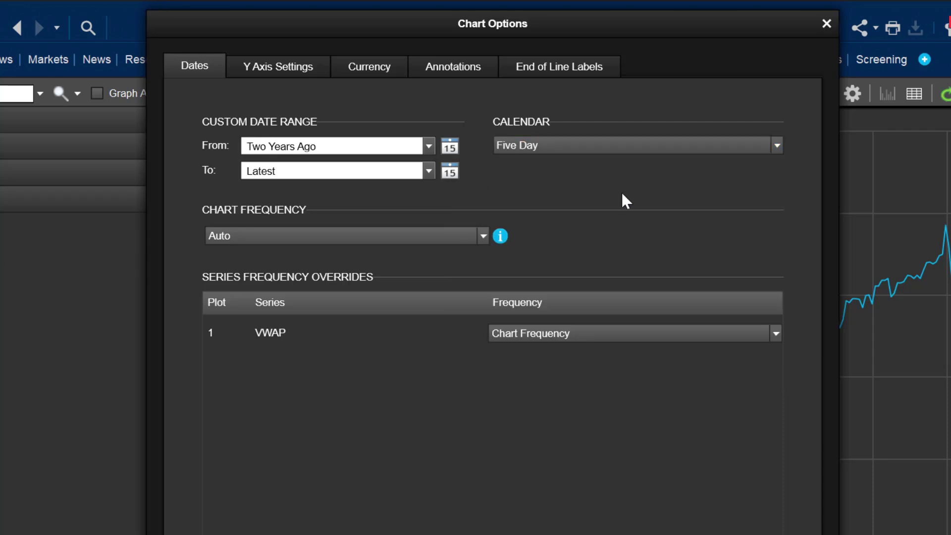
pyautogui.click(484, 237)
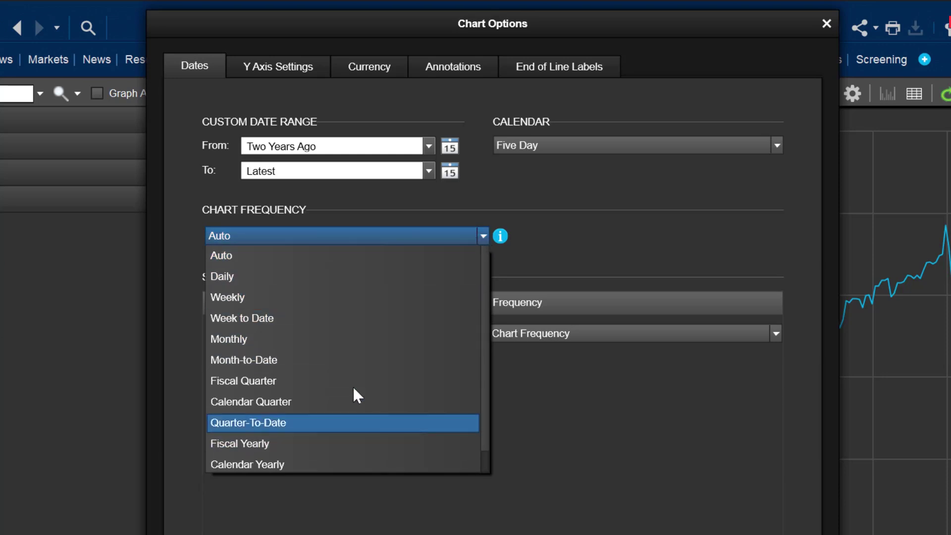
pyautogui.click(270, 275)
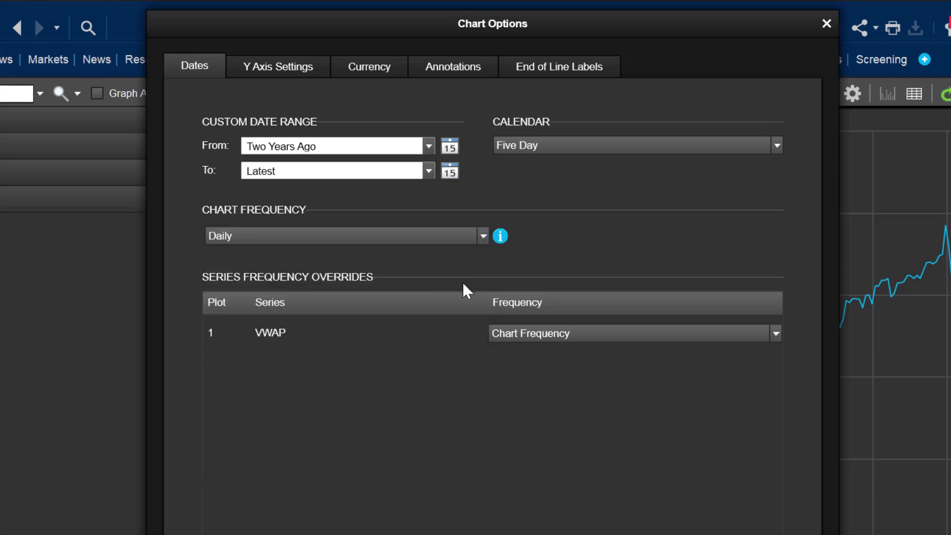
# Set the VWAP series Y axis placement to Both in Y Axis Settings.
pyautogui.click(278, 68)
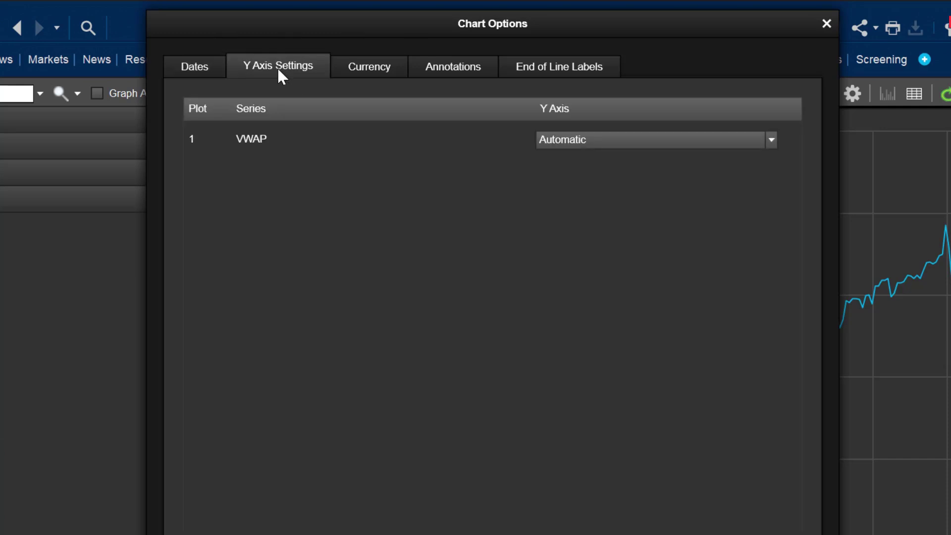
pyautogui.click(770, 140)
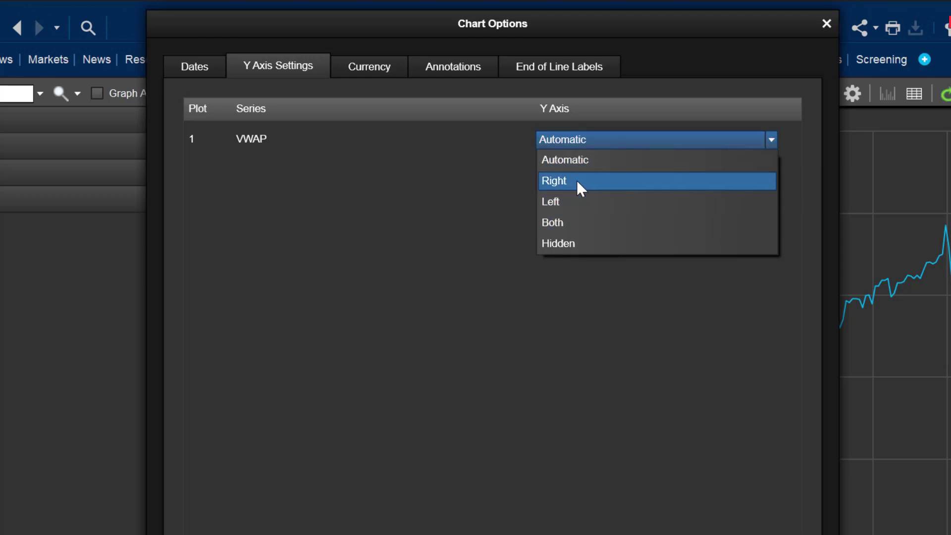
pyautogui.click(565, 222)
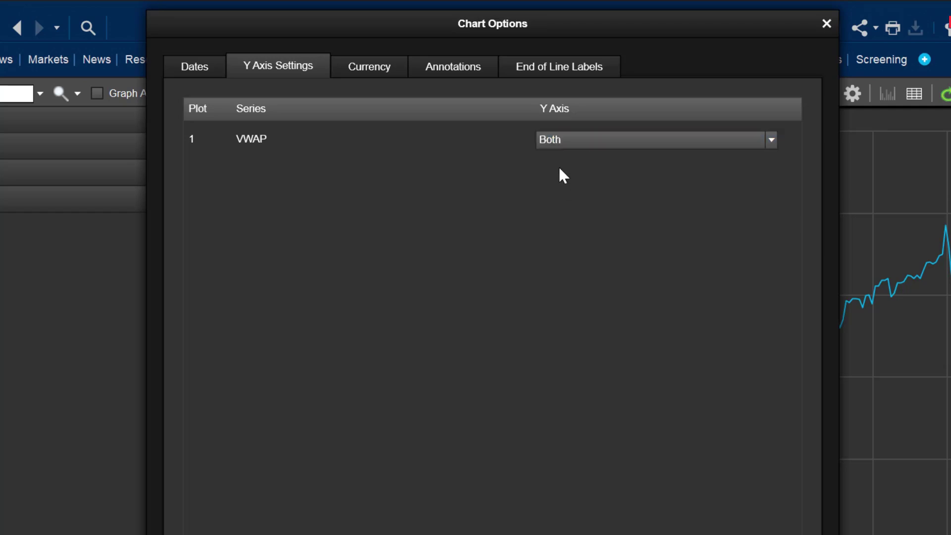
# Keep the chart currency Local and override the VWAP series currency to U.S. Dollar.
pyautogui.click(380, 74)
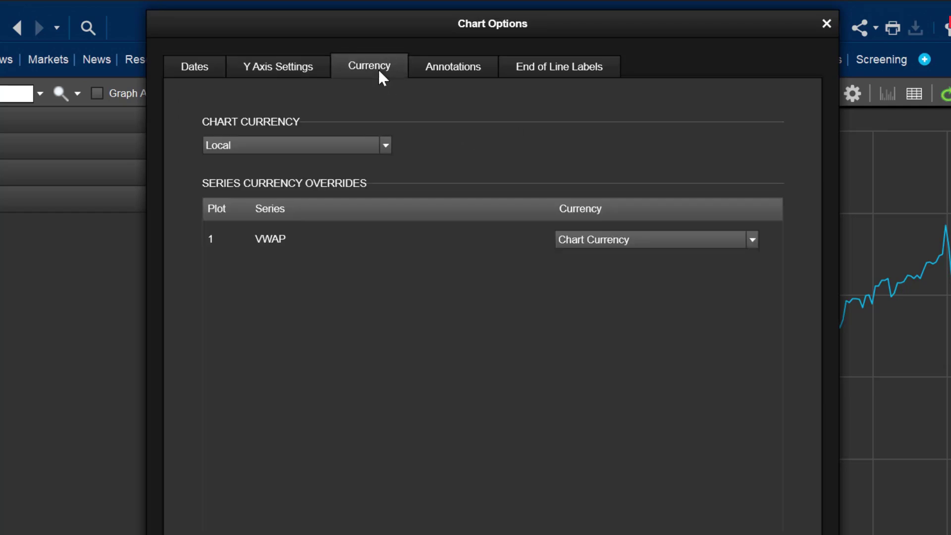
pyautogui.click(343, 149)
pyautogui.click(343, 145)
pyautogui.click(698, 242)
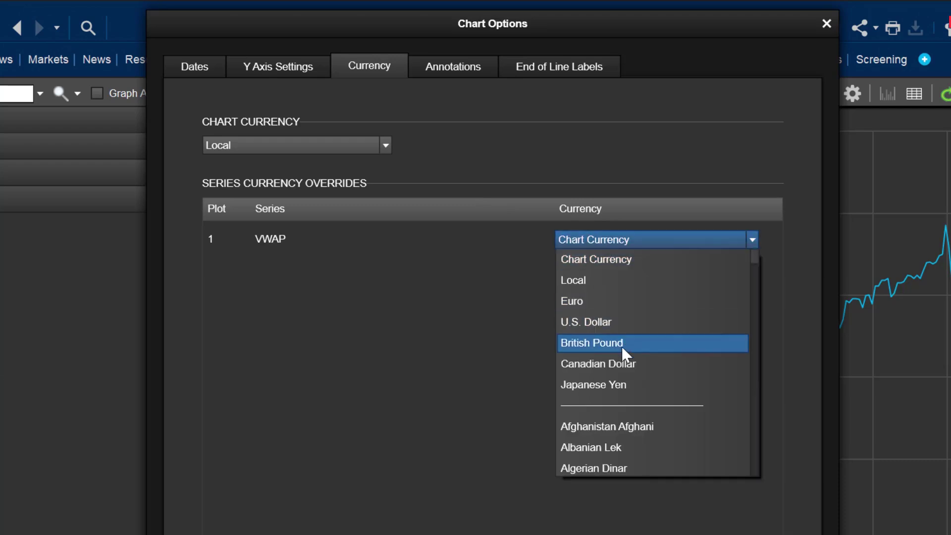
pyautogui.click(601, 321)
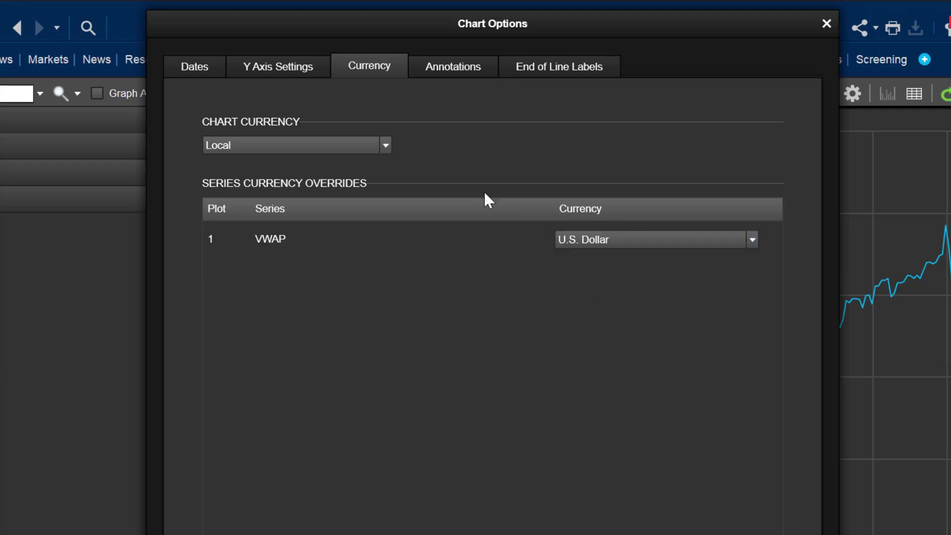
# Select the Dividends annotation under Corporate Actions in the Annotations settings.
pyautogui.click(460, 64)
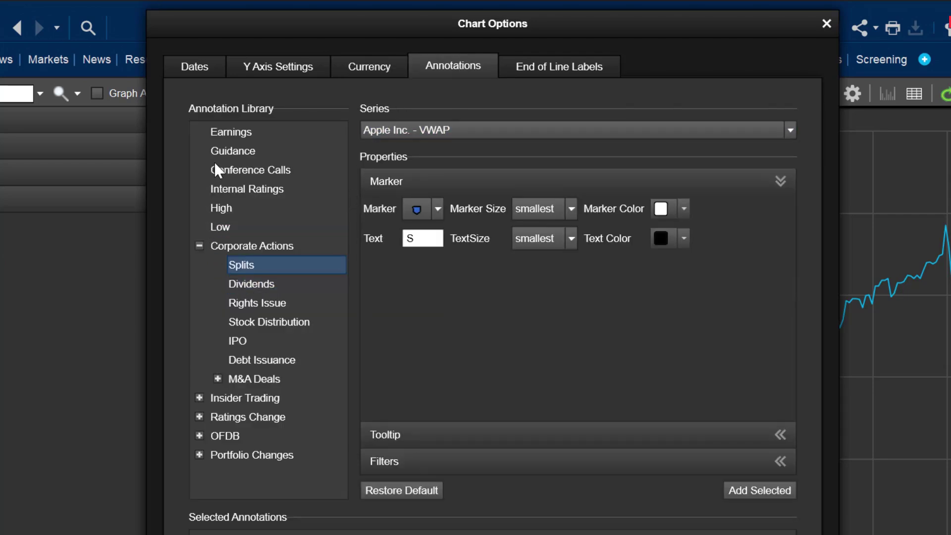
pyautogui.click(200, 246)
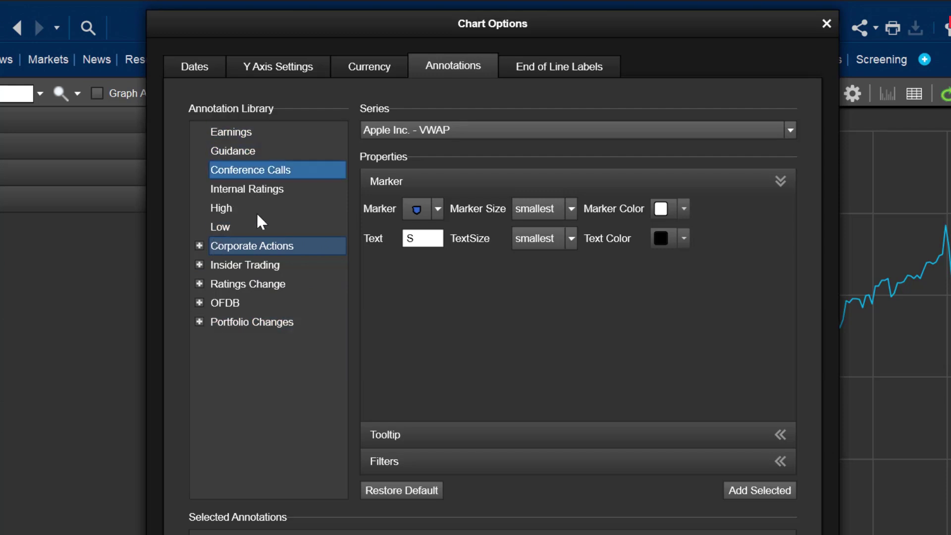
pyautogui.click(199, 245)
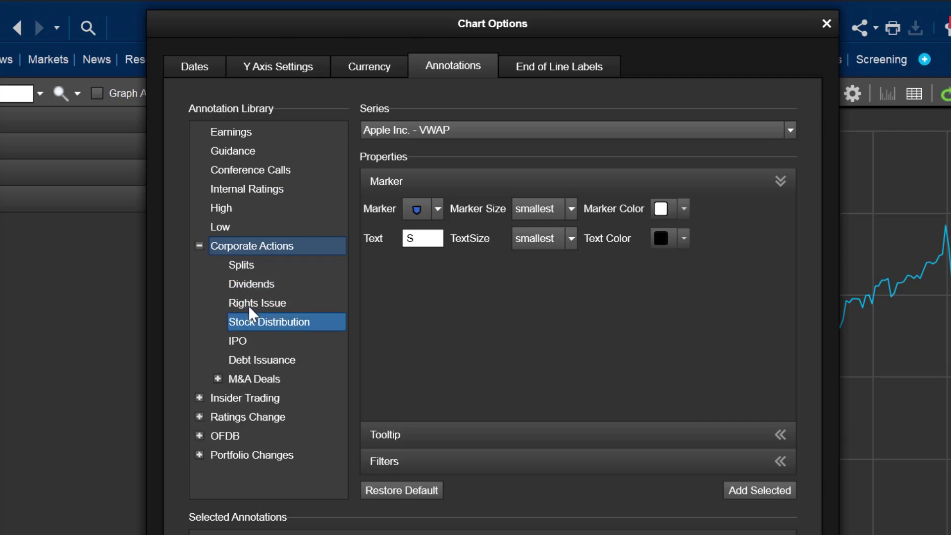
pyautogui.click(252, 286)
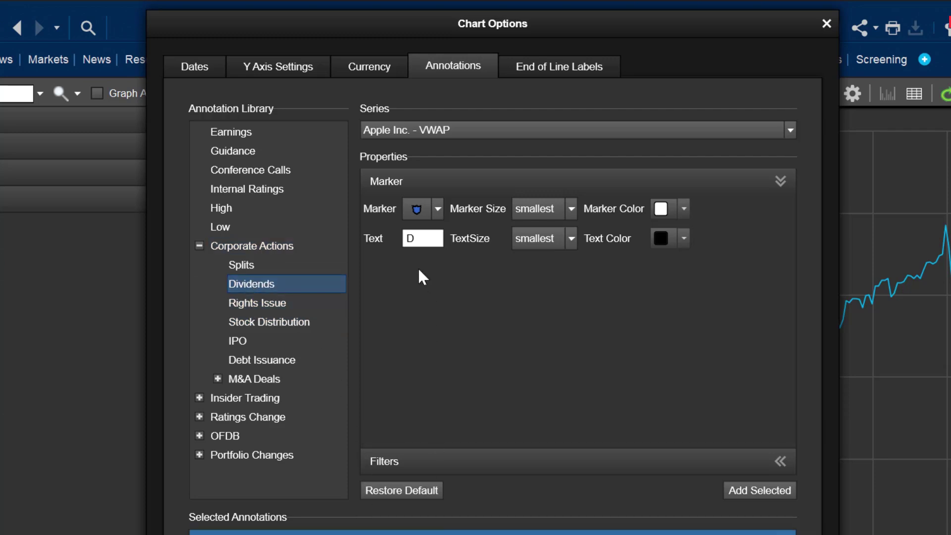
# Give the Dividends annotation a medium down-triangle marker and begin editing its D label.
pyautogui.click(438, 208)
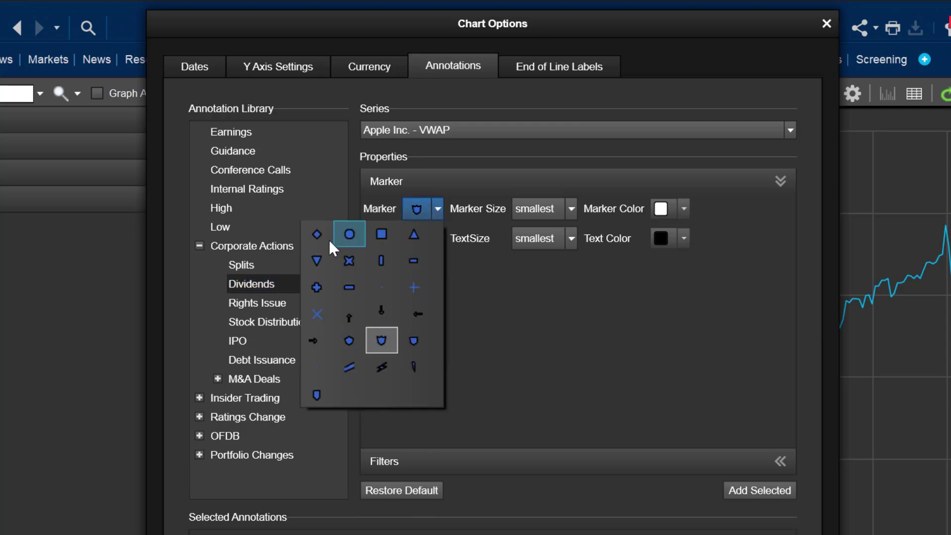
pyautogui.click(317, 260)
pyautogui.click(555, 212)
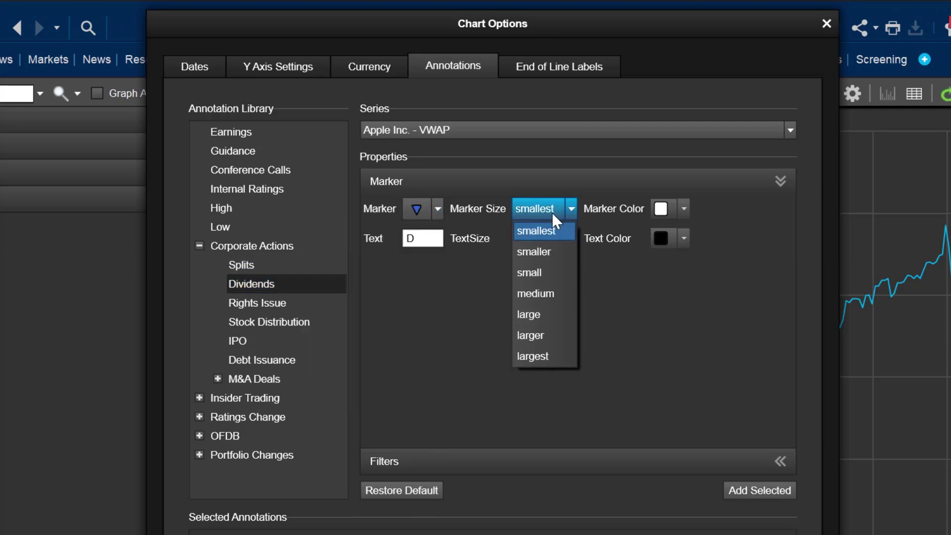
pyautogui.click(538, 297)
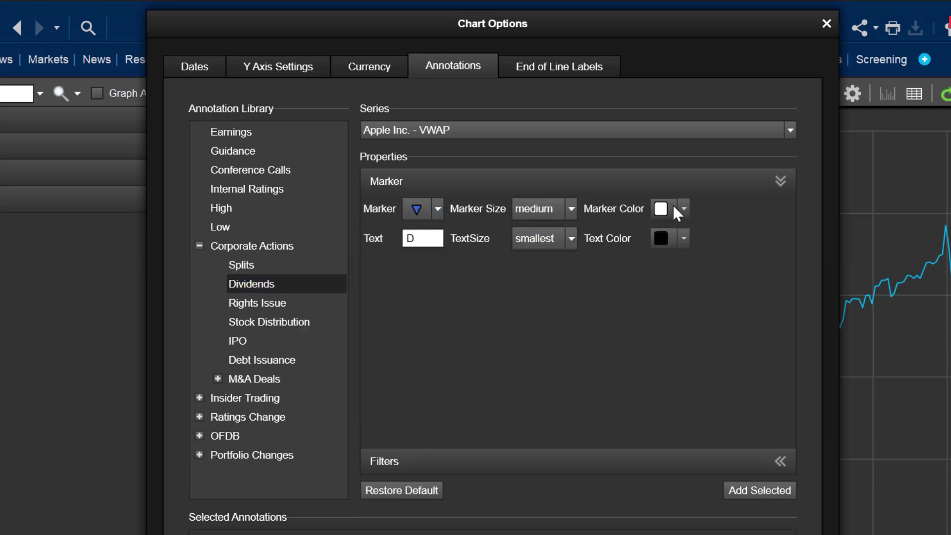
pyautogui.moveTo(424, 238); pyautogui.dragTo(401, 238)
pyautogui.click(419, 237)
# Complete the 'Div' label, set Chart Line Labels to Latest Value, and apply the options.
pyautogui.write('iv')
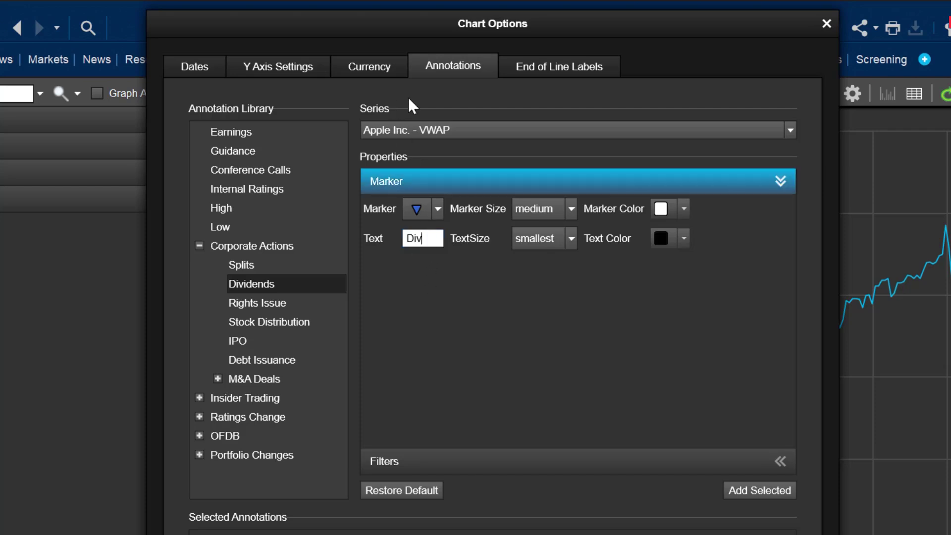
pyautogui.click(538, 66)
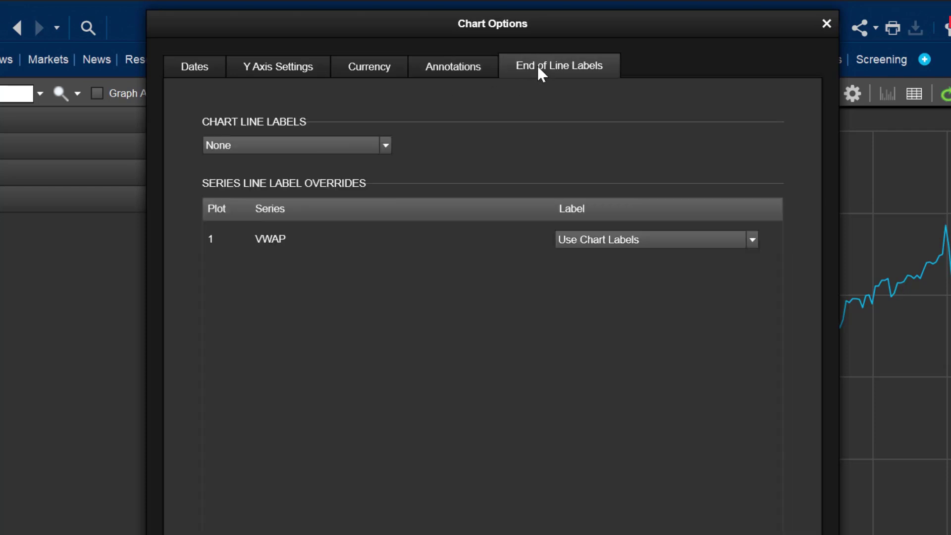
pyautogui.click(349, 146)
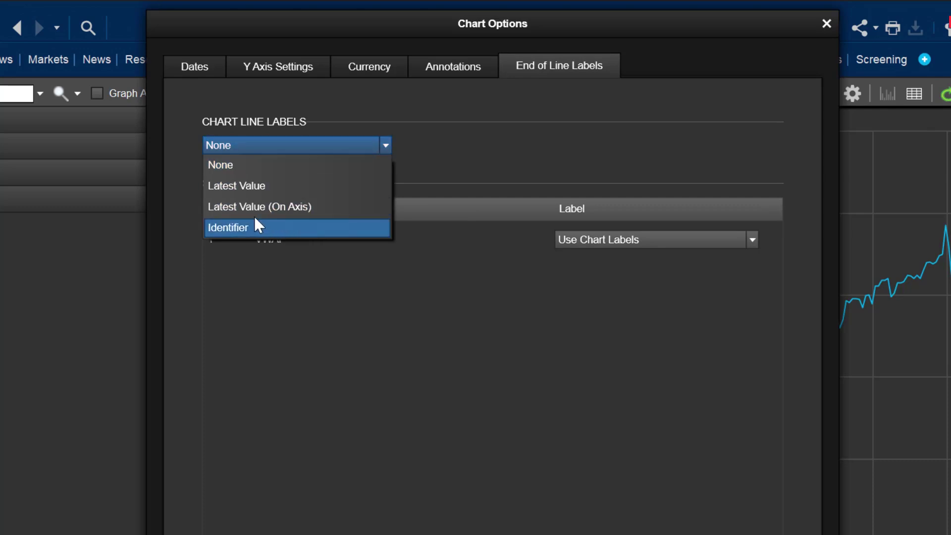
pyautogui.click(250, 187)
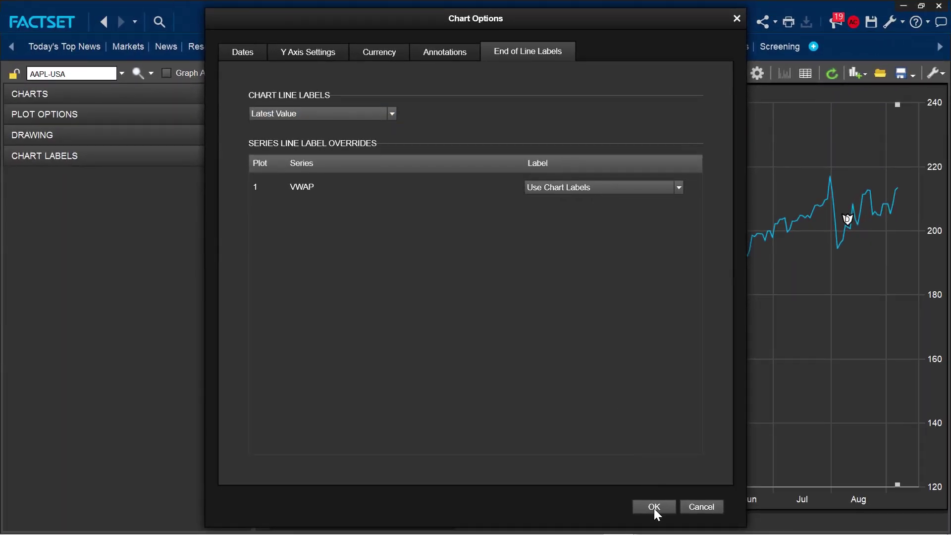
pyautogui.click(654, 507)
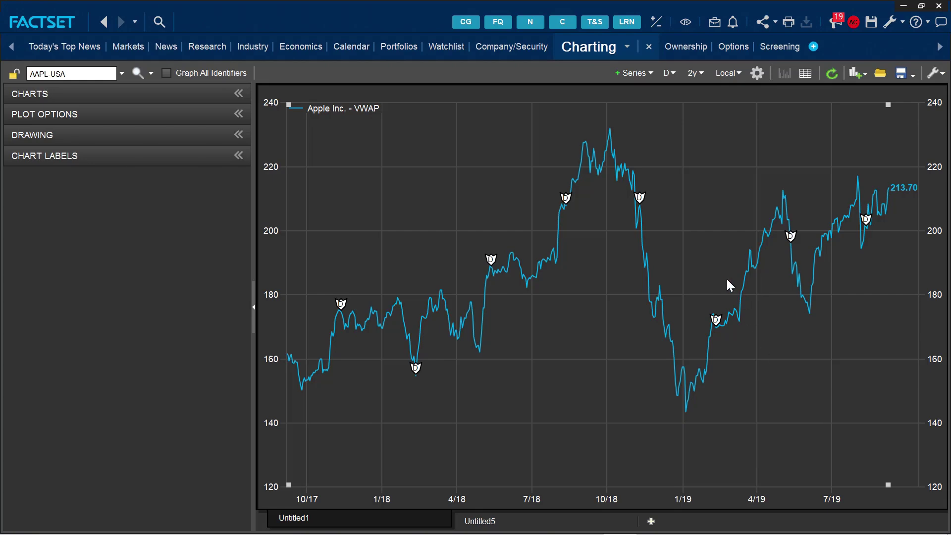
pyautogui.moveTo(714, 323)
pyautogui.click(718, 322)
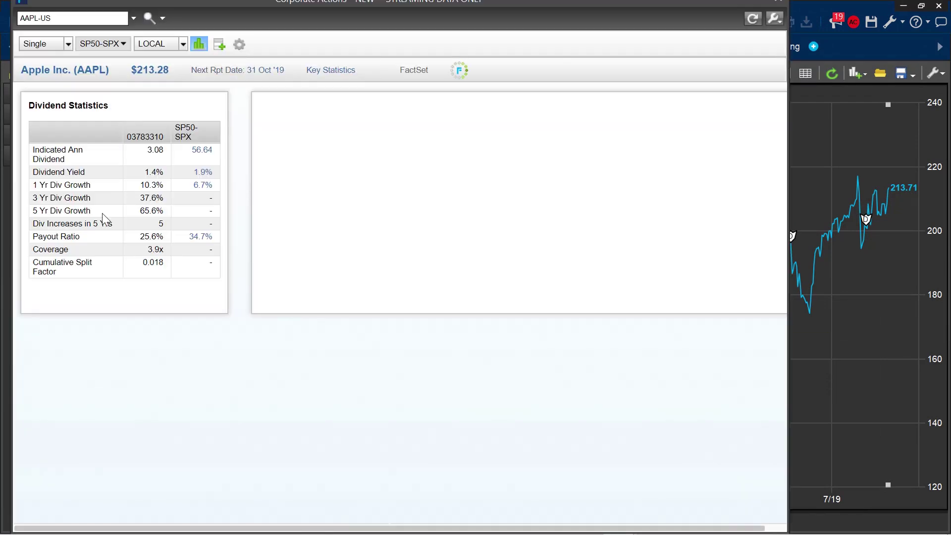
pyautogui.click(102, 213)
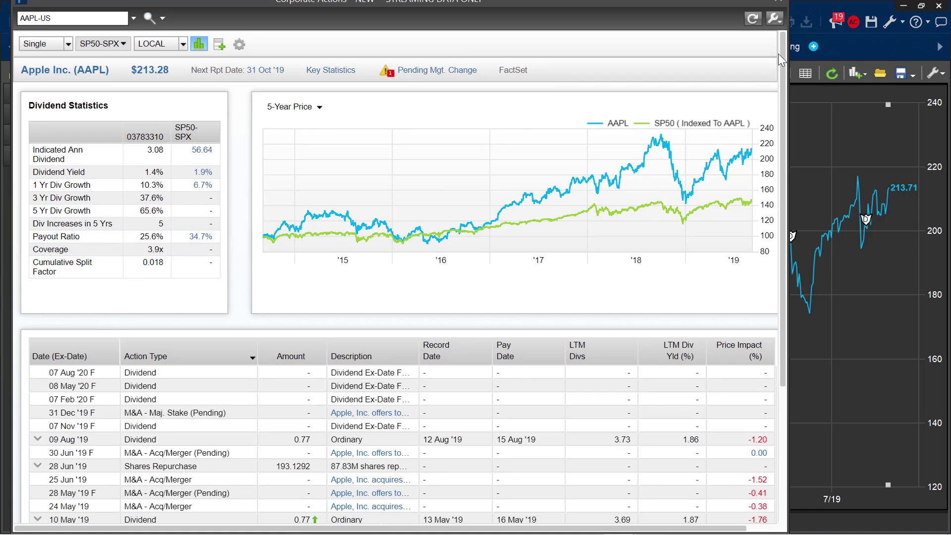
pyautogui.click(777, 6)
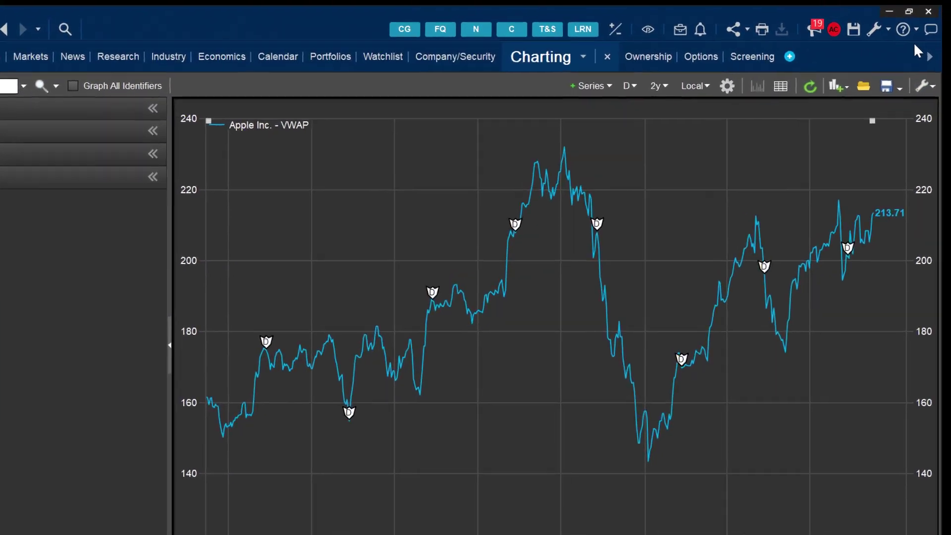
# Apply the QUARTZ styleset from the FactSet folder via Change Styleset in the wrench menu.
pyautogui.click(937, 72)
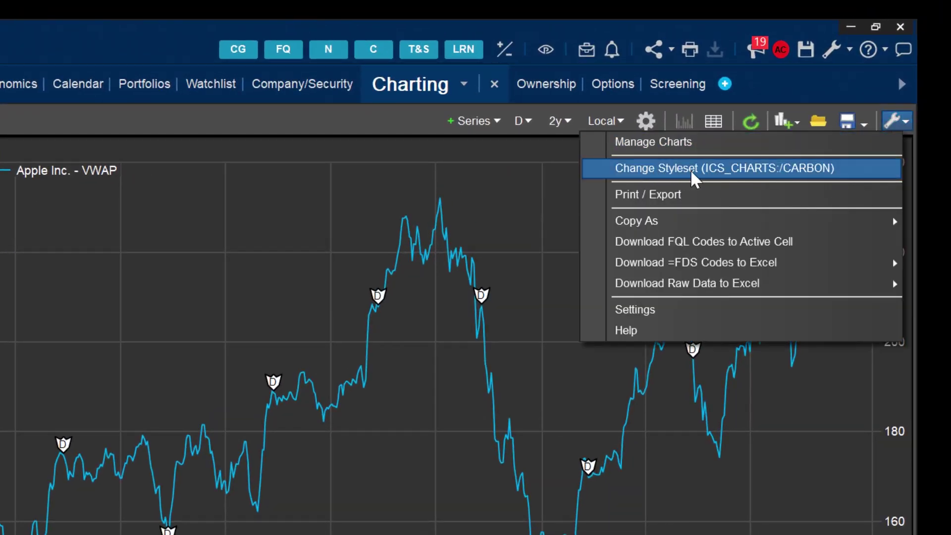
pyautogui.click(832, 181)
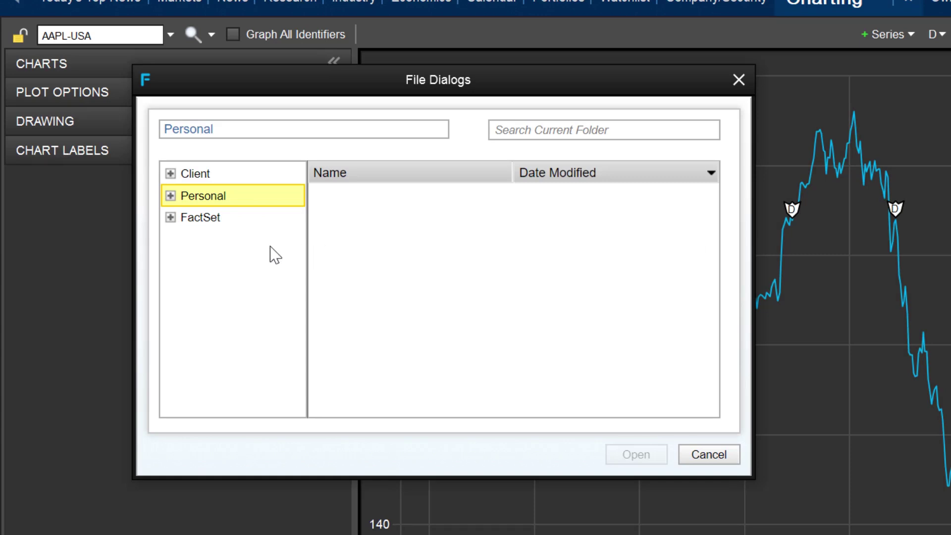
pyautogui.doubleClick(195, 220)
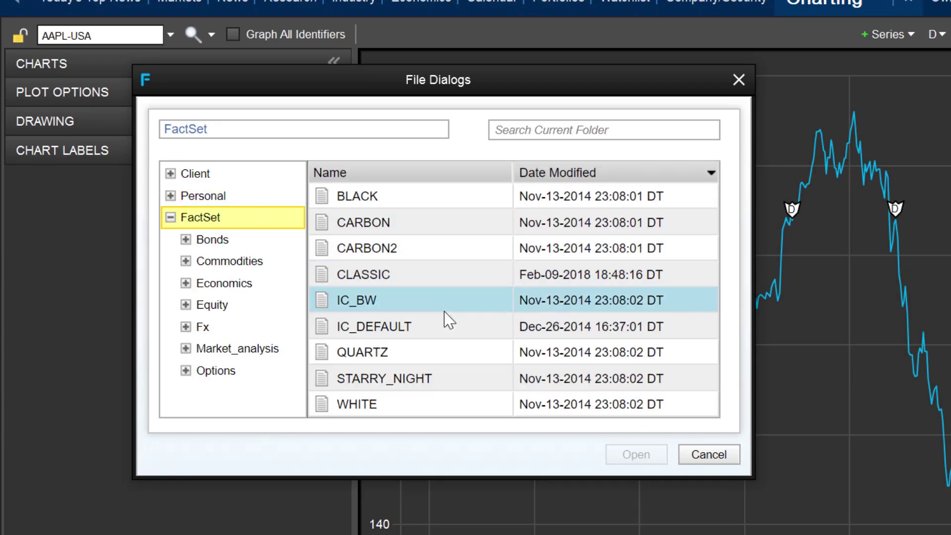
pyautogui.click(416, 352)
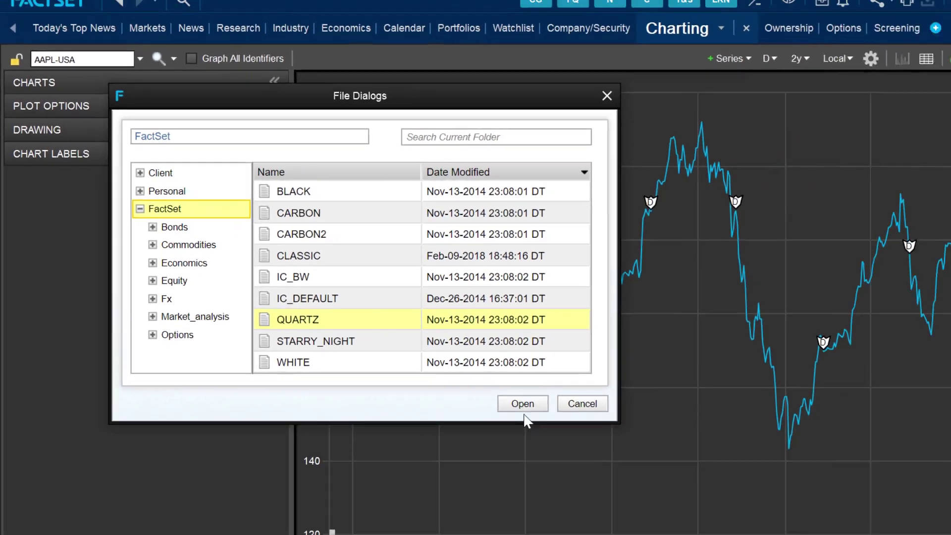
pyautogui.click(634, 454)
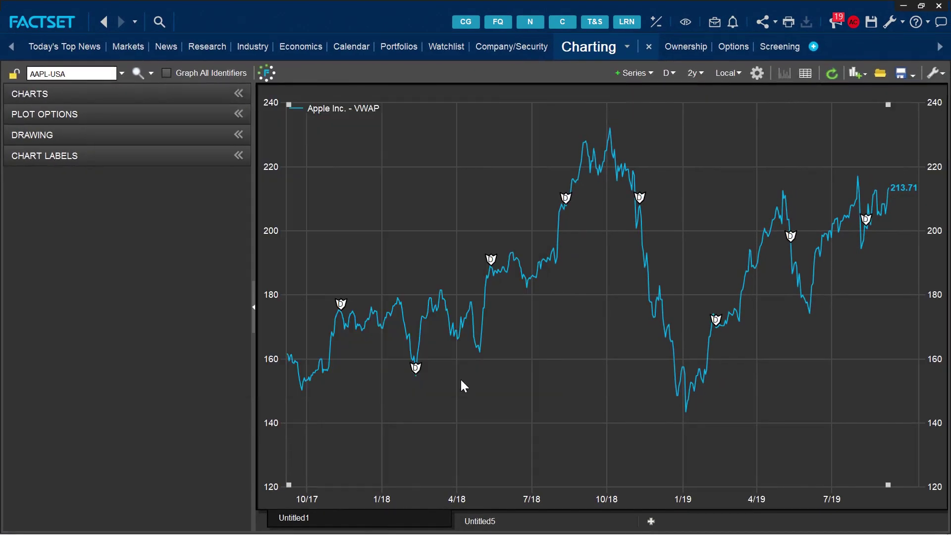